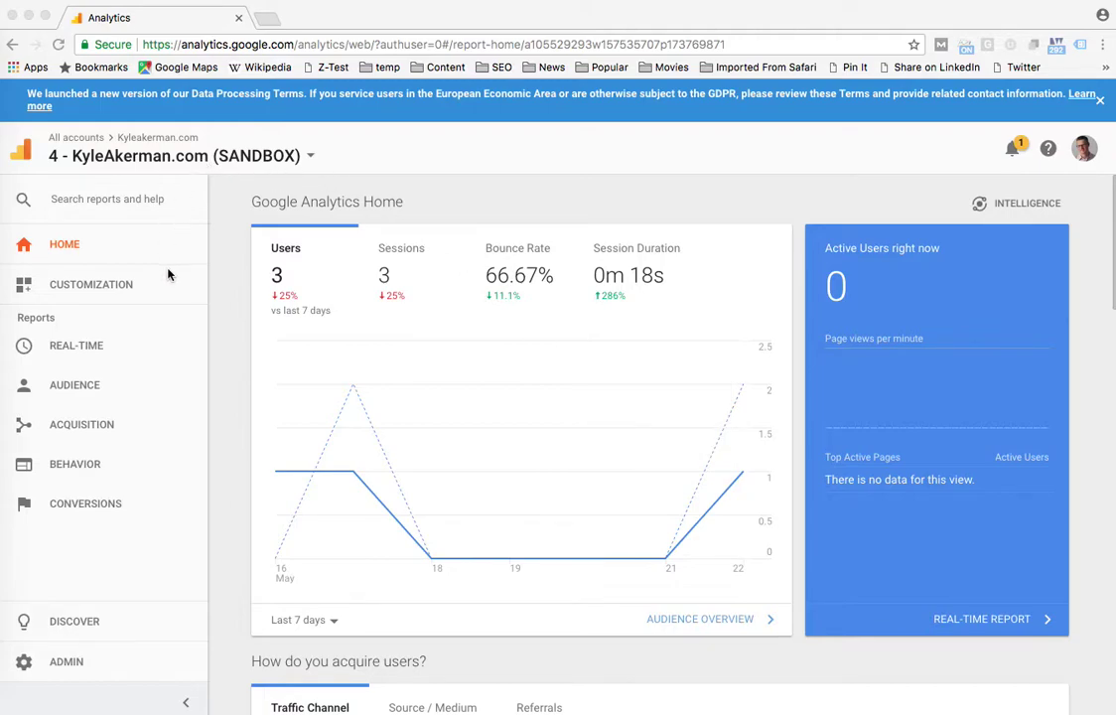
Start a new goal for the sandbox view, using the Custom goal setup instead of a template.
left_click(64, 665)
left_click(70, 668)
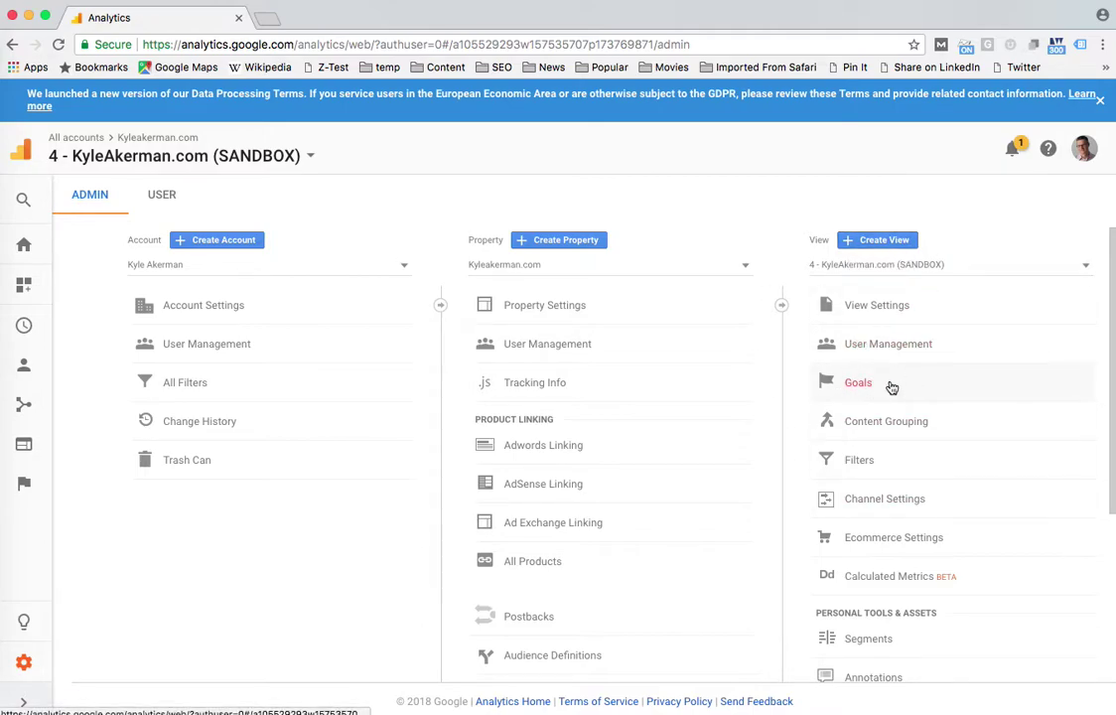
left_click(856, 387)
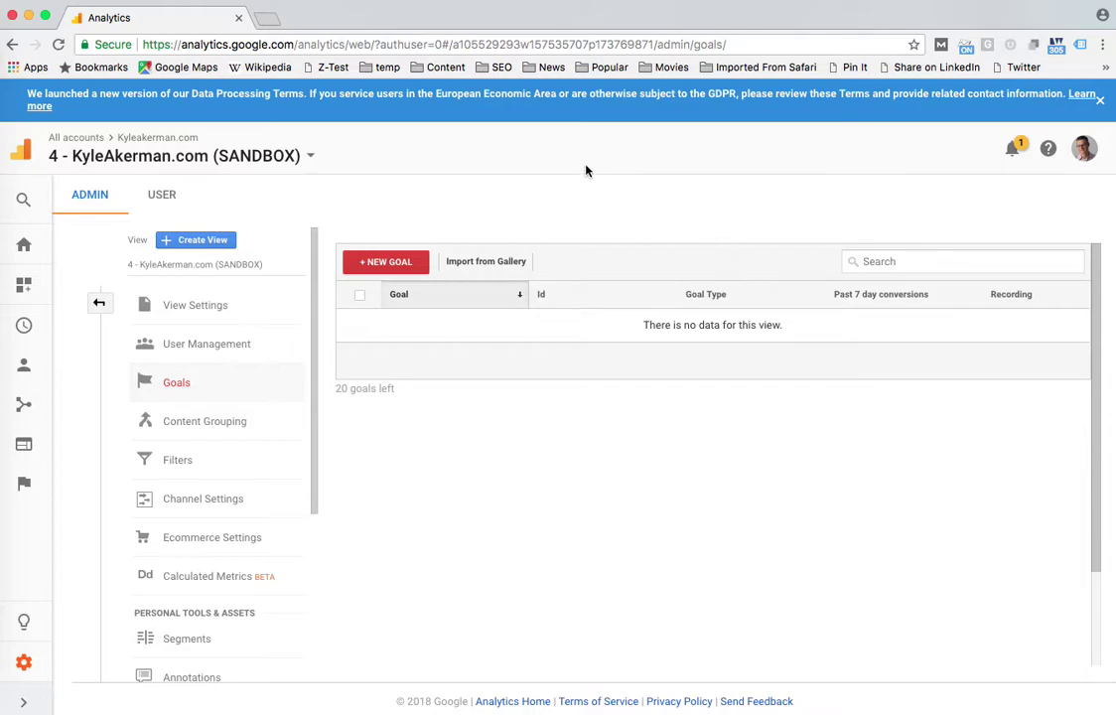
left_click(386, 264)
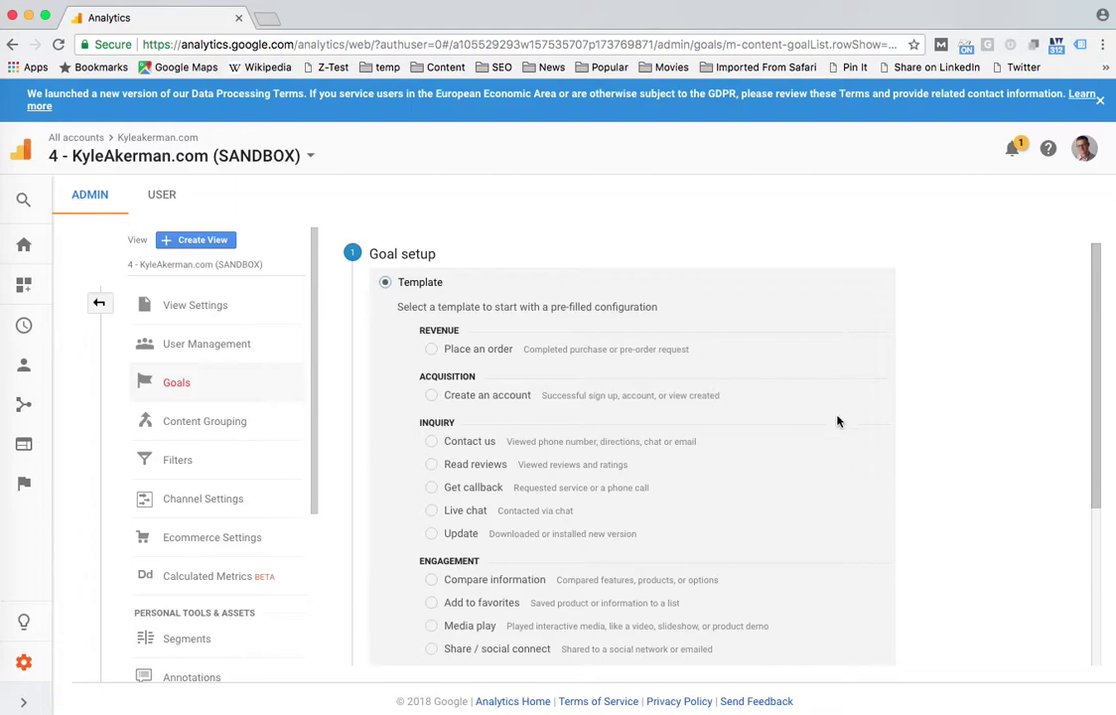
scroll(955, 466, "down", 2)
scroll(955, 468, "down", 4)
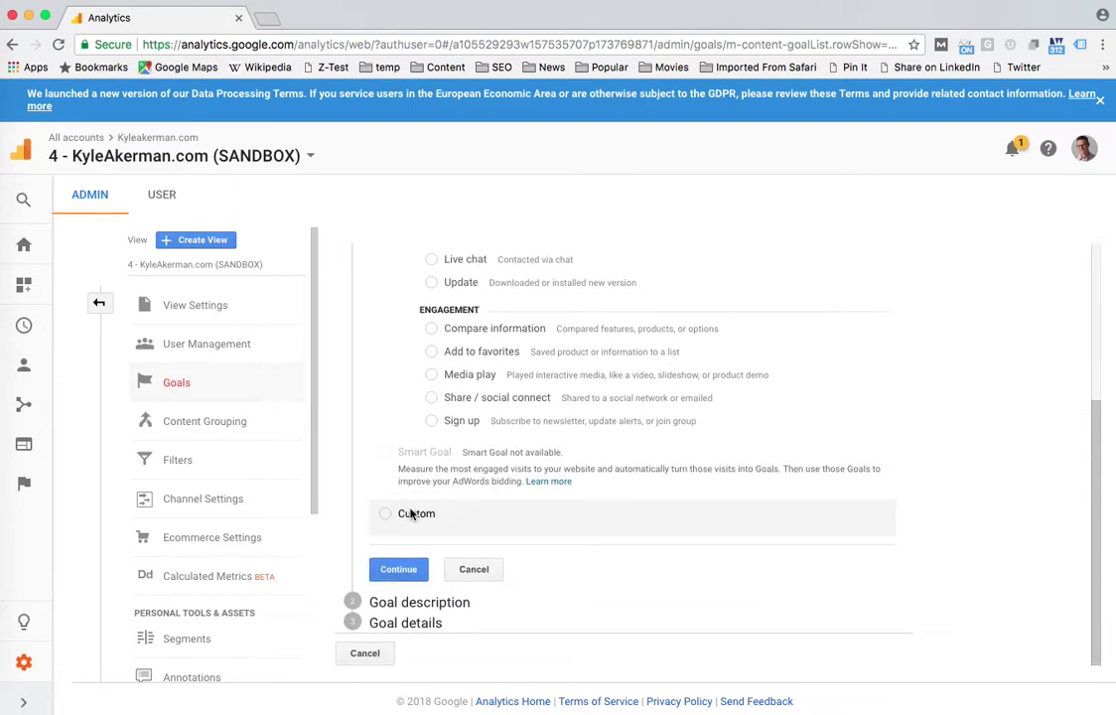
left_click(385, 514)
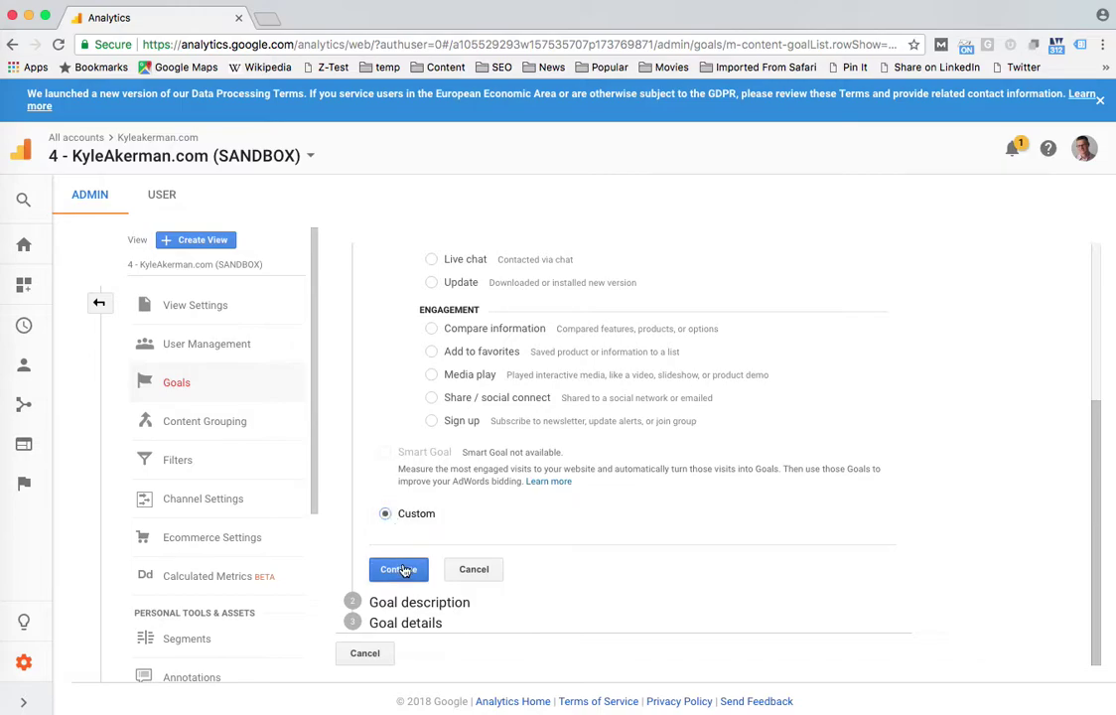
left_click(399, 571)
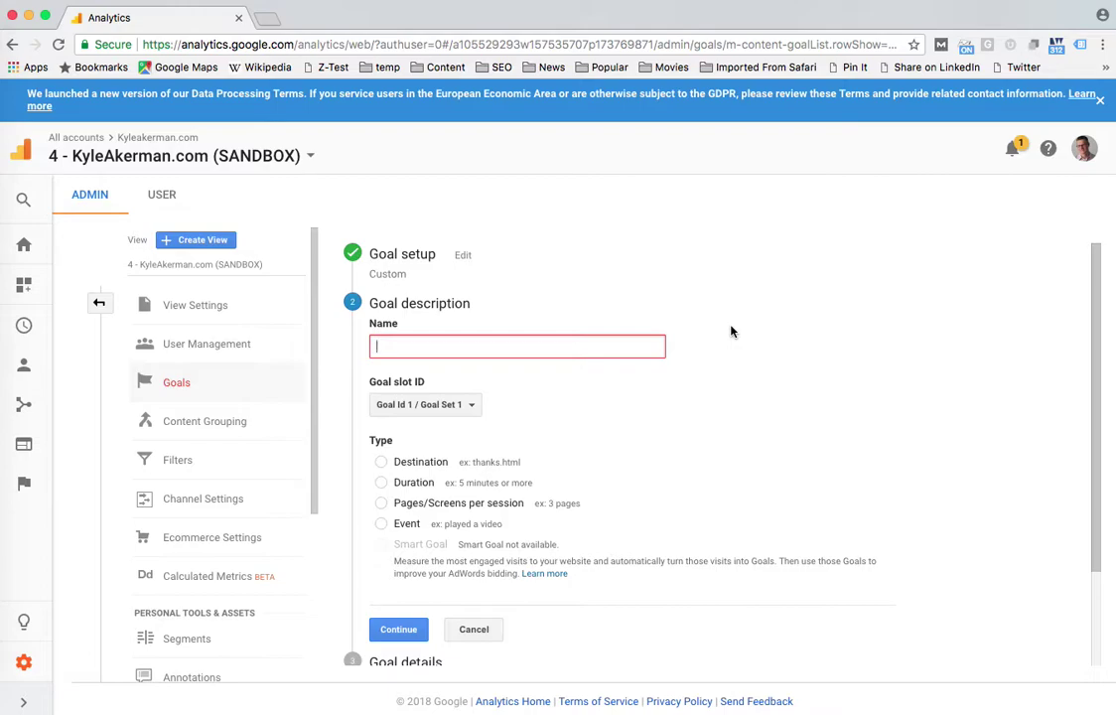
Name the goal "Newsletter Sign Up", choose Destination as its type, and continue to the goal details.
type("News")
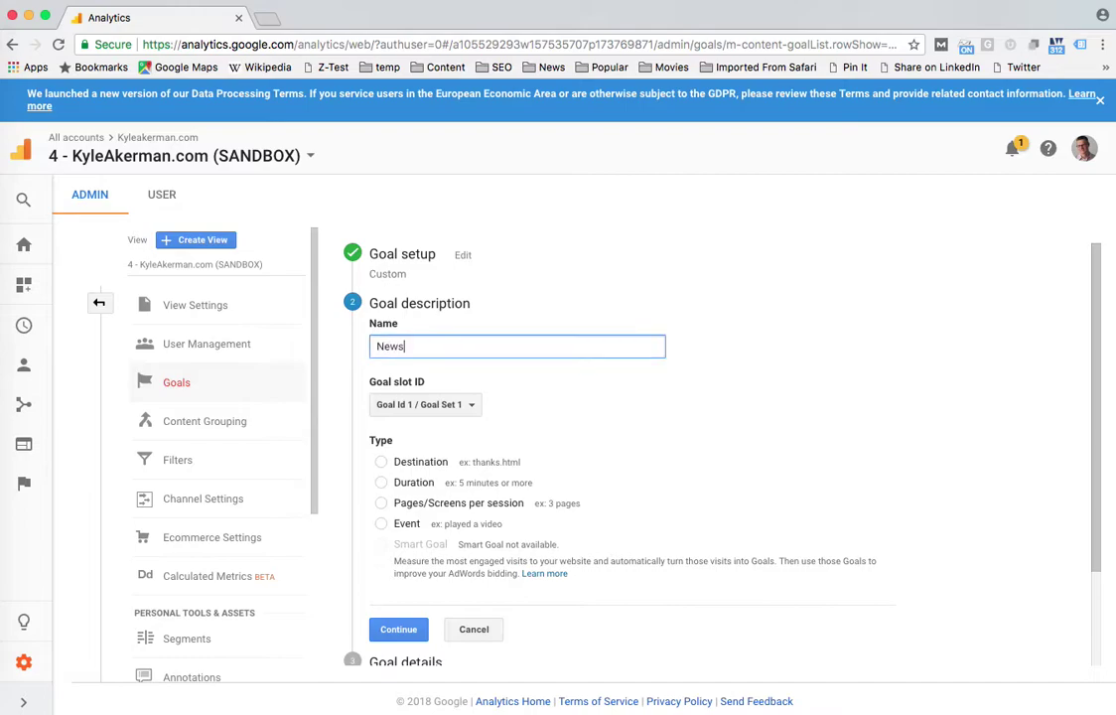
type("letter Sign Up")
left_click(383, 462)
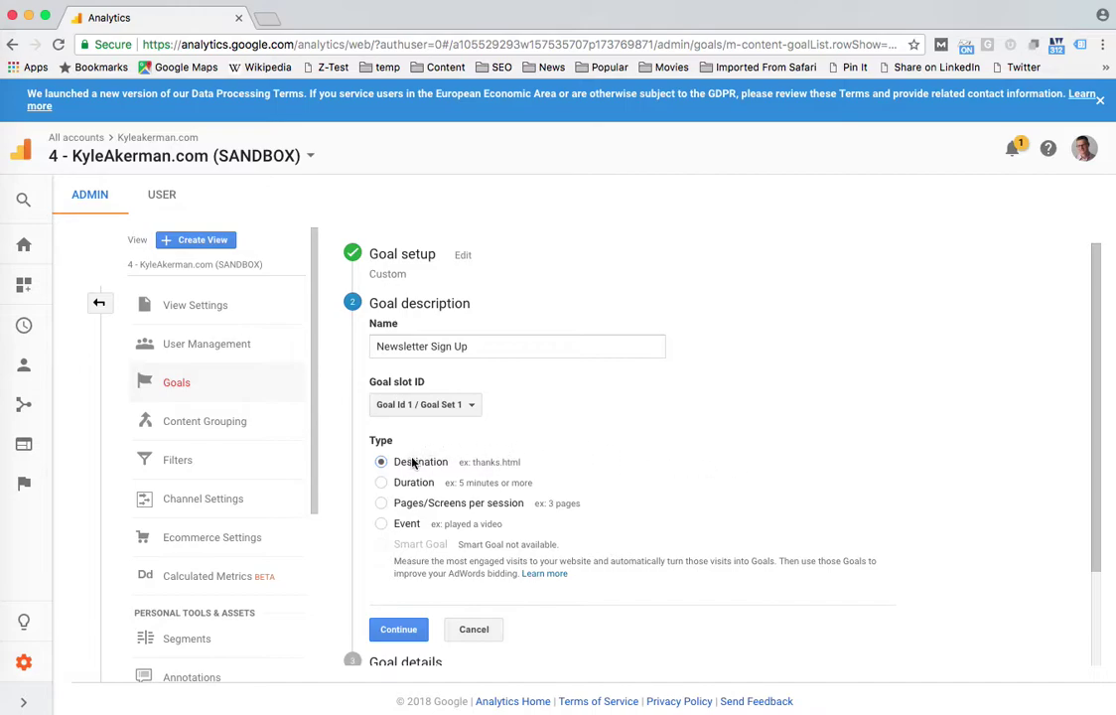
left_click(398, 629)
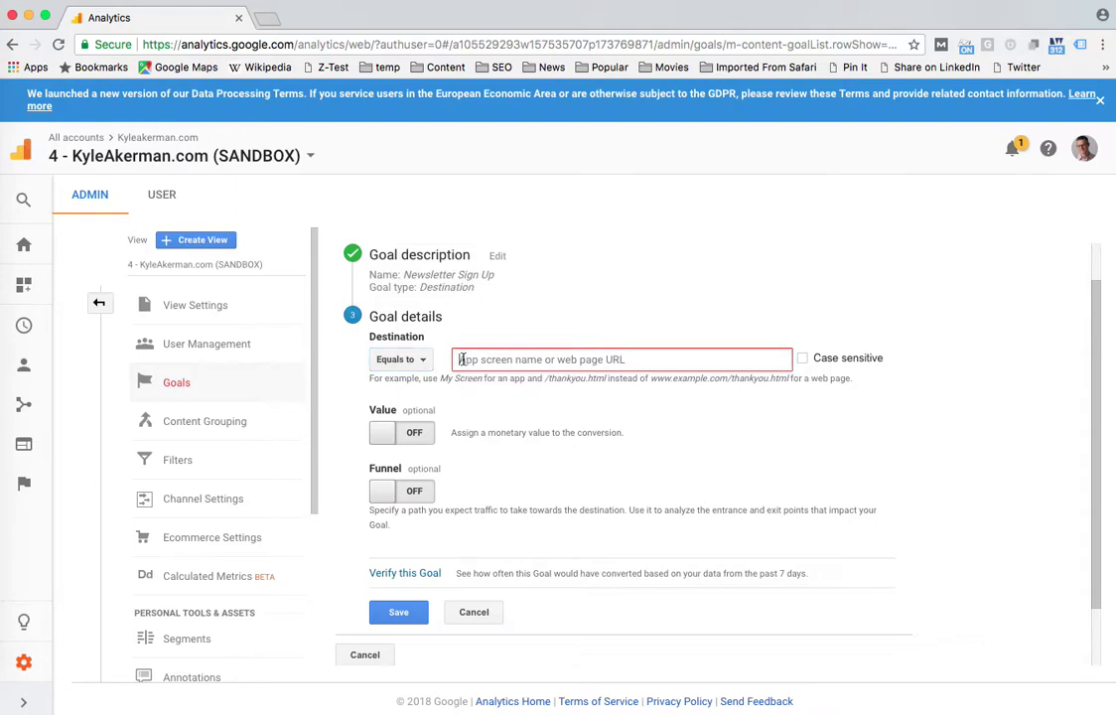
Set the goal's destination page to /thank-you-newsletter and assign a conversion value of 1 USD.
left_click(461, 359)
type("/")
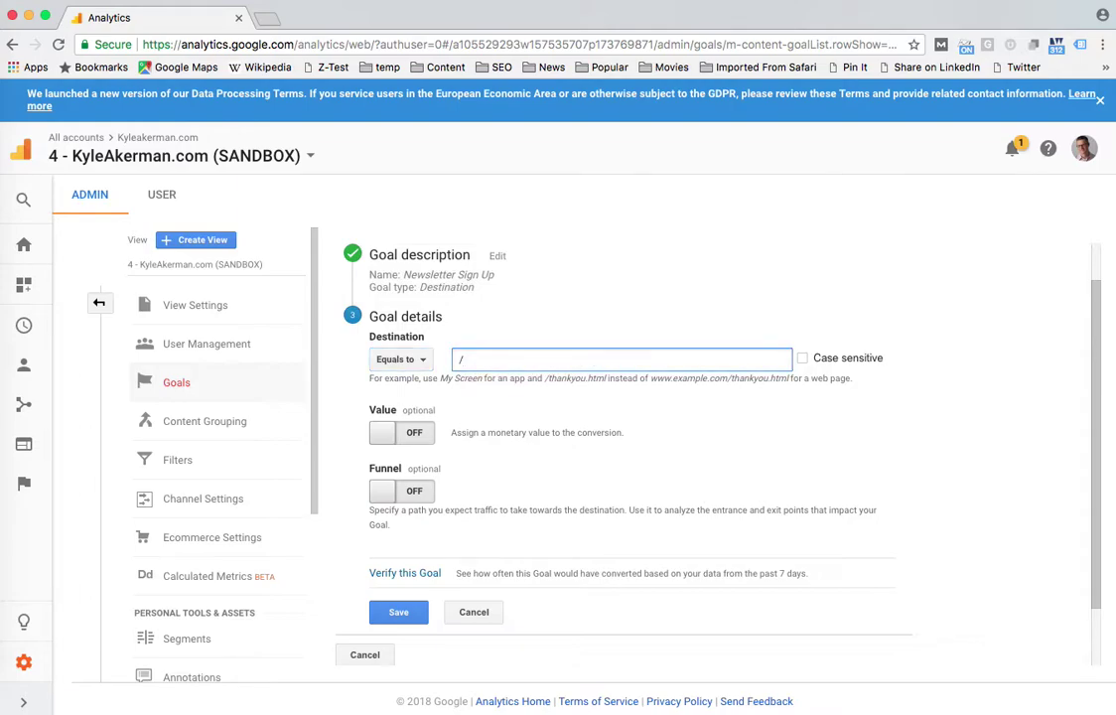
type("thank-you-newsletter")
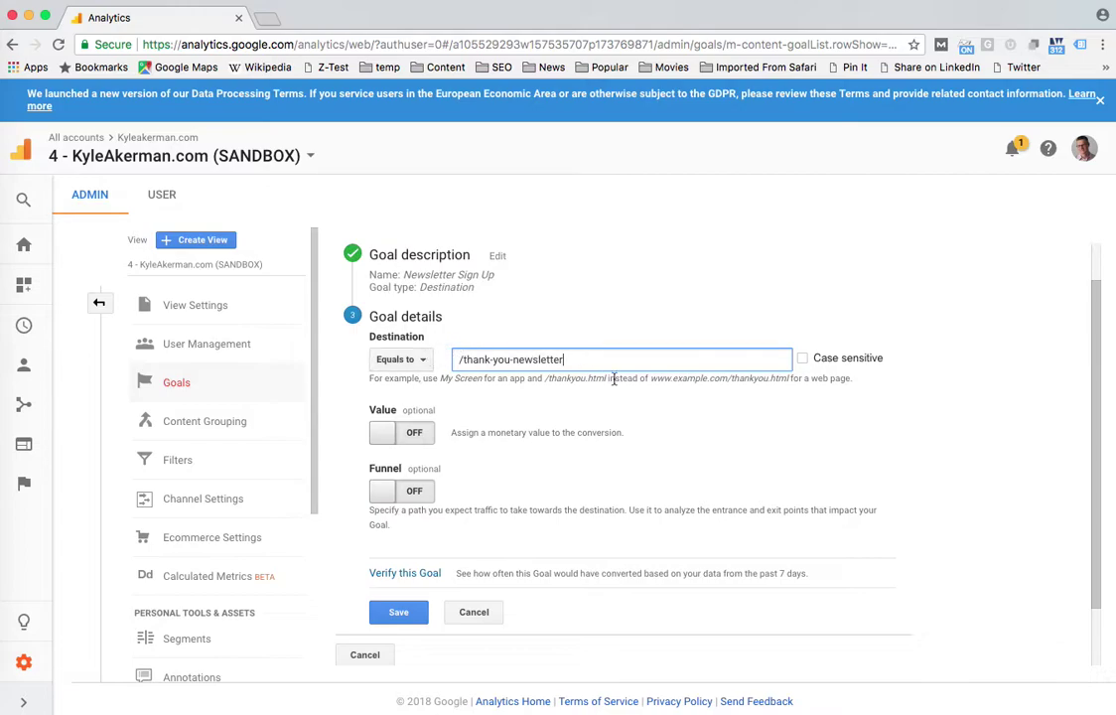
left_click(417, 437)
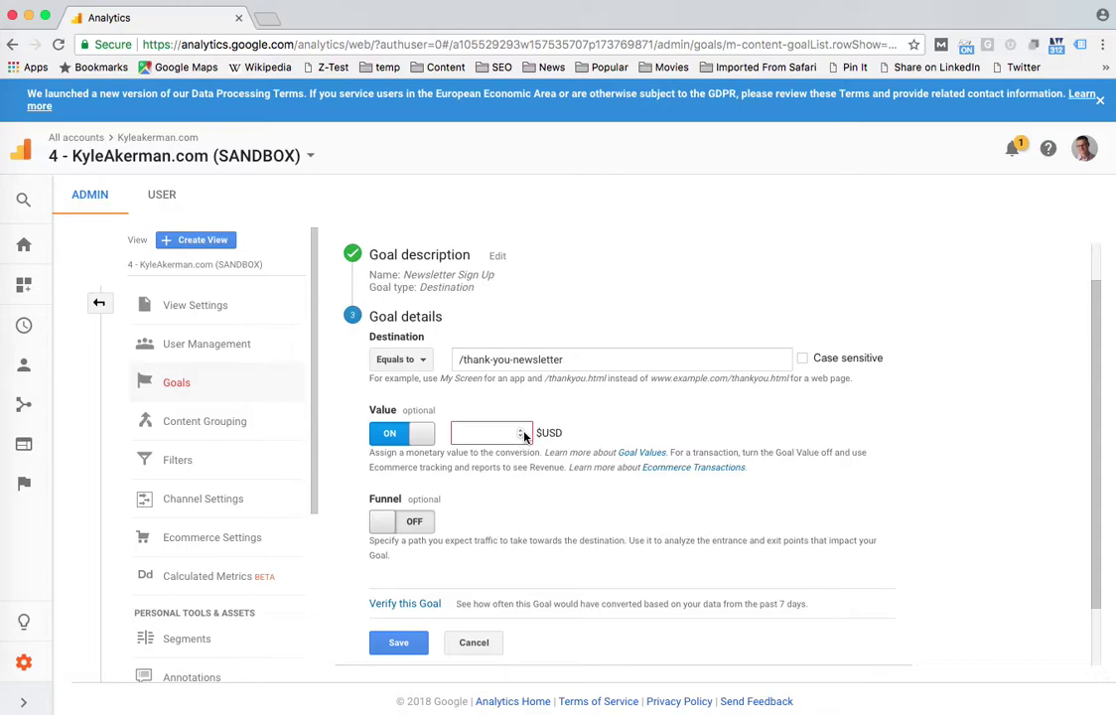
left_click(483, 432)
type("1")
Enable the goal's funnel with a required first step named "Newsletter Sign Up Page" for the page /newsletter-sign-up.
left_click(414, 524)
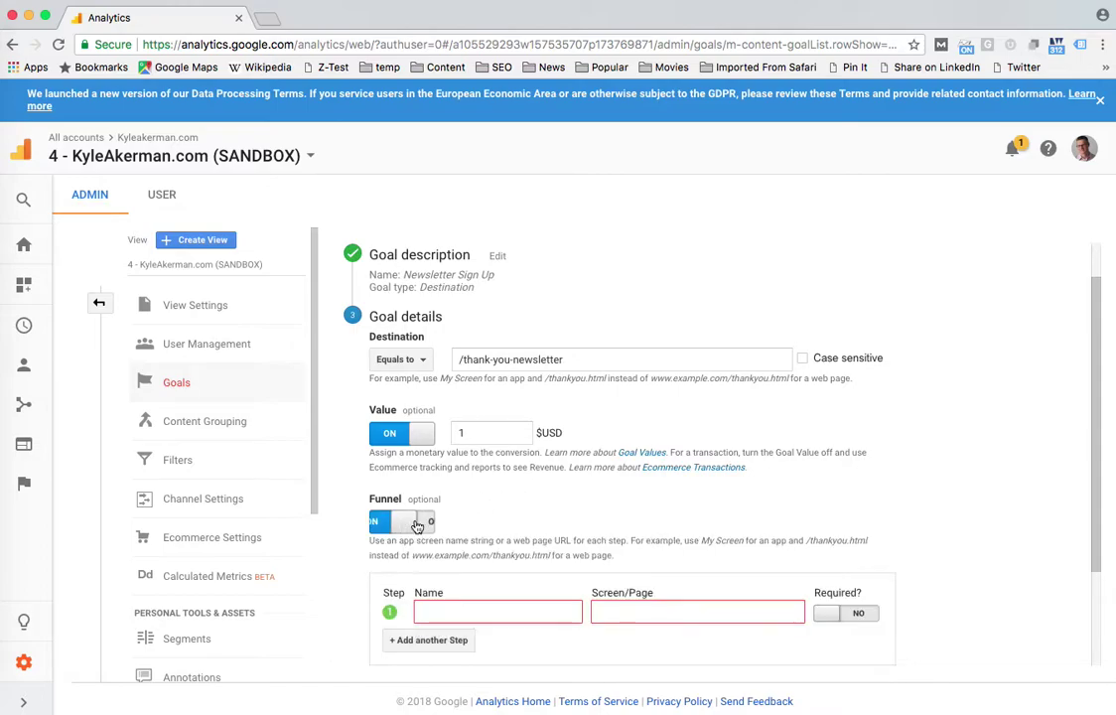
left_click(426, 610)
type("New")
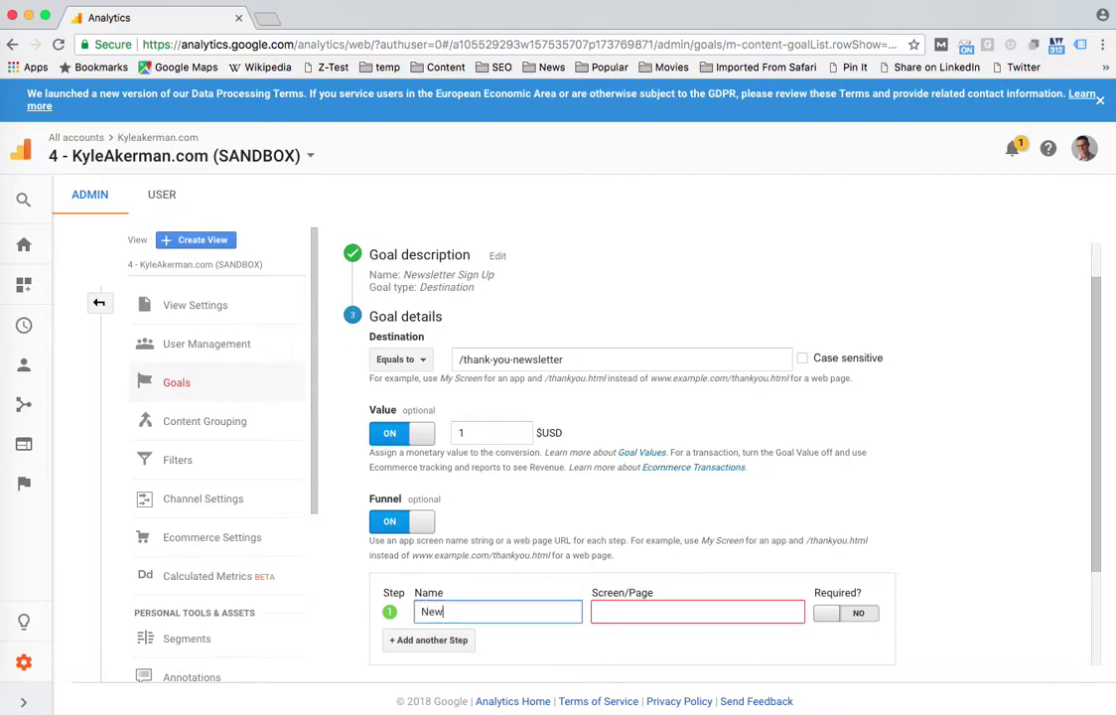
type("sletter Sign Up Page")
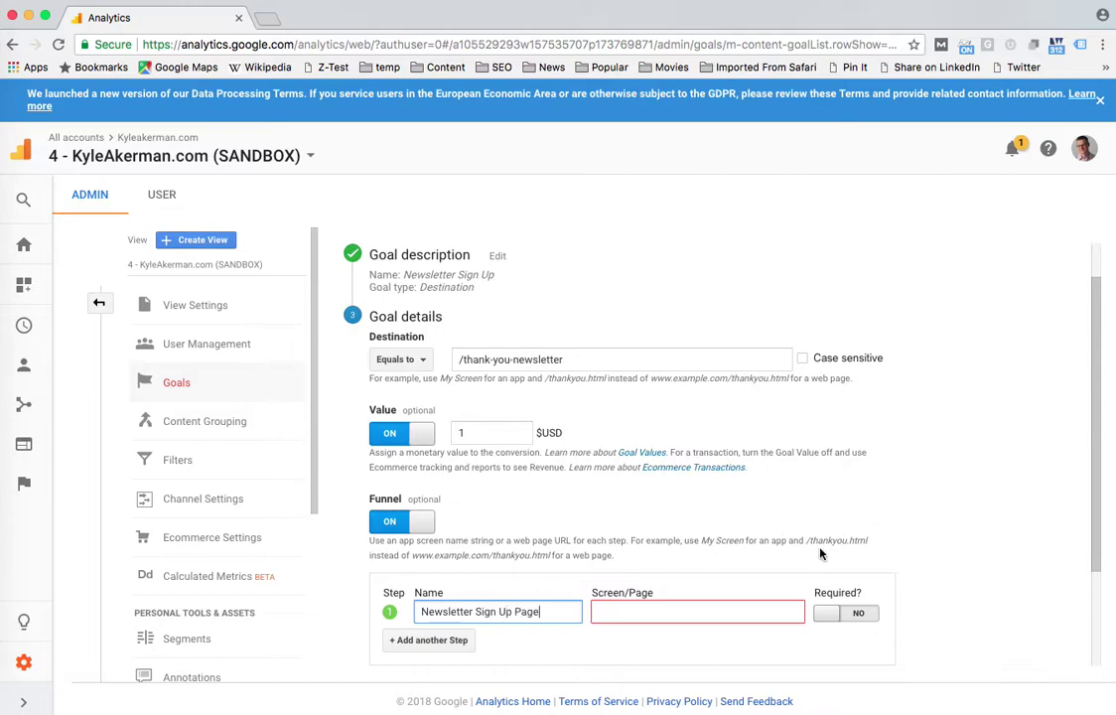
left_click(602, 610)
type("/newslee")
key("BackSpace")
key("BackSpace")
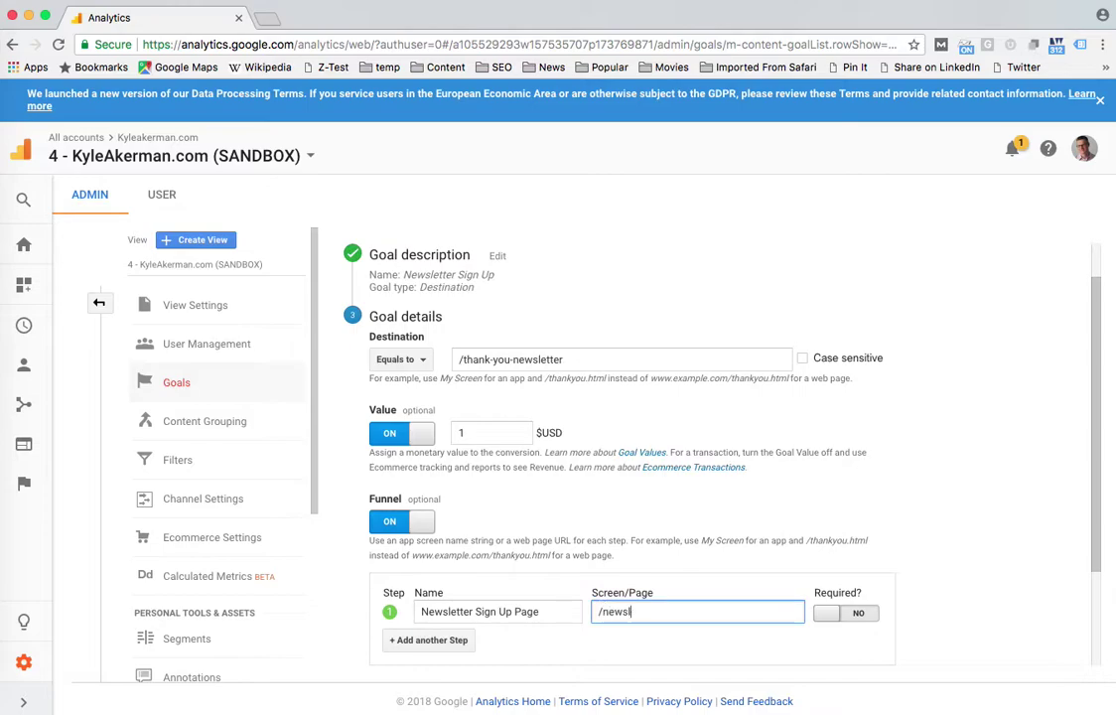
type("etter-sign-up")
scroll(954, 575, "down", 2)
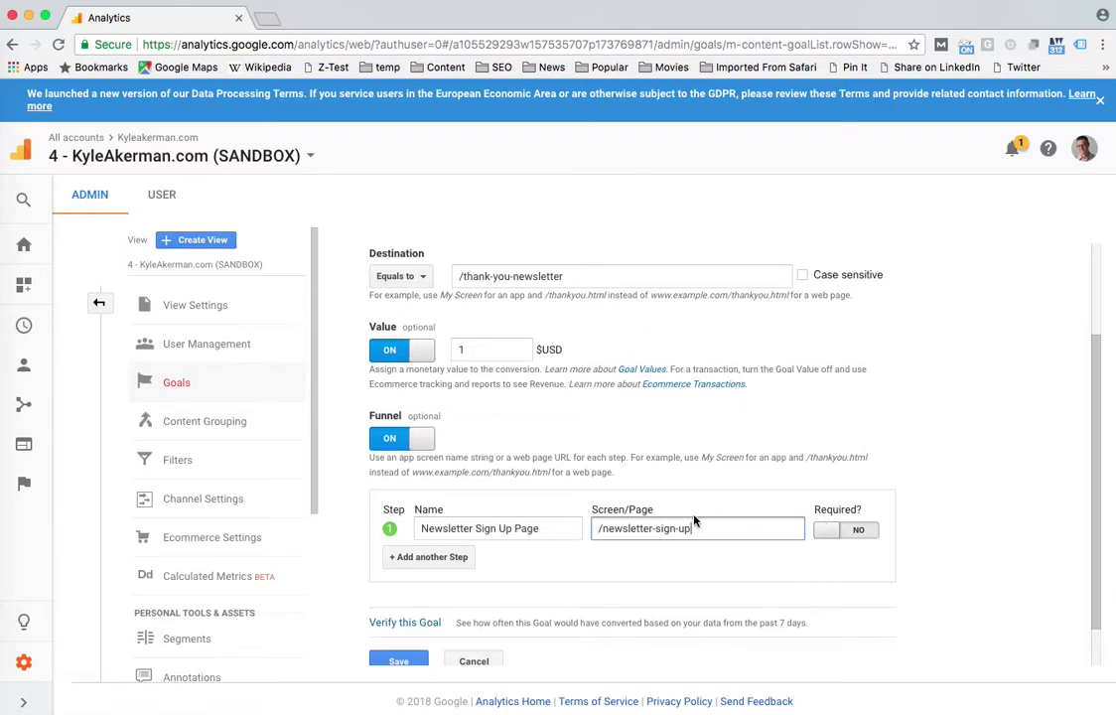
left_click(825, 534)
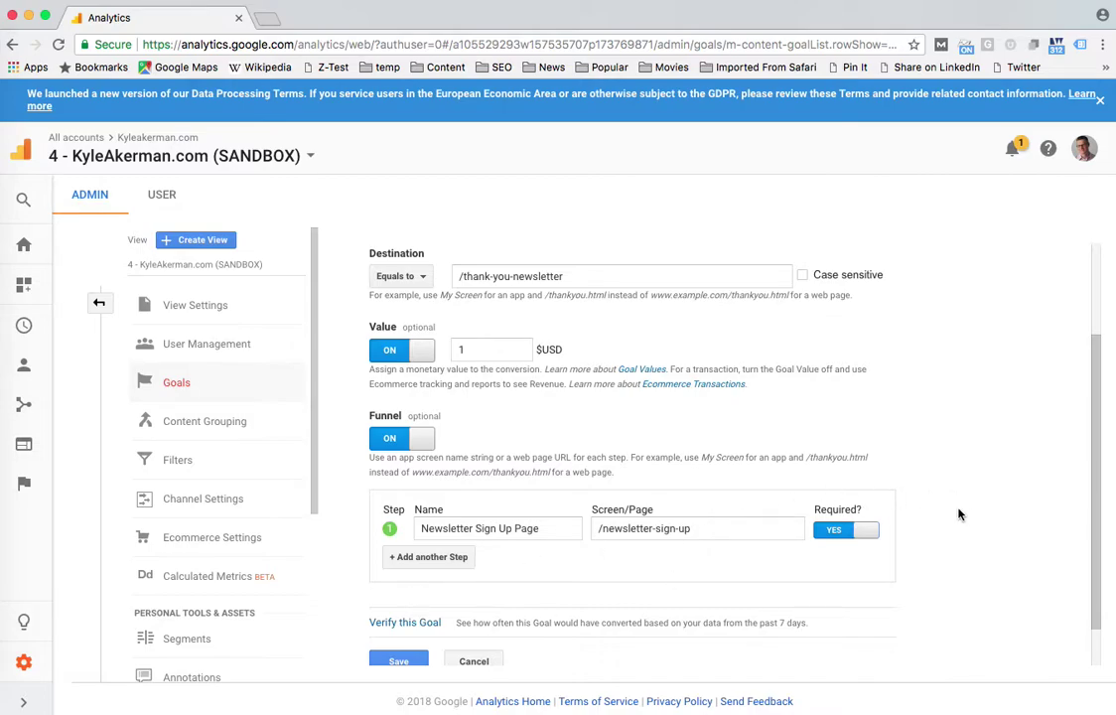
Save the Newsletter Sign Up goal.
scroll(975, 517, "down", 1)
scroll(975, 517, "down", 2)
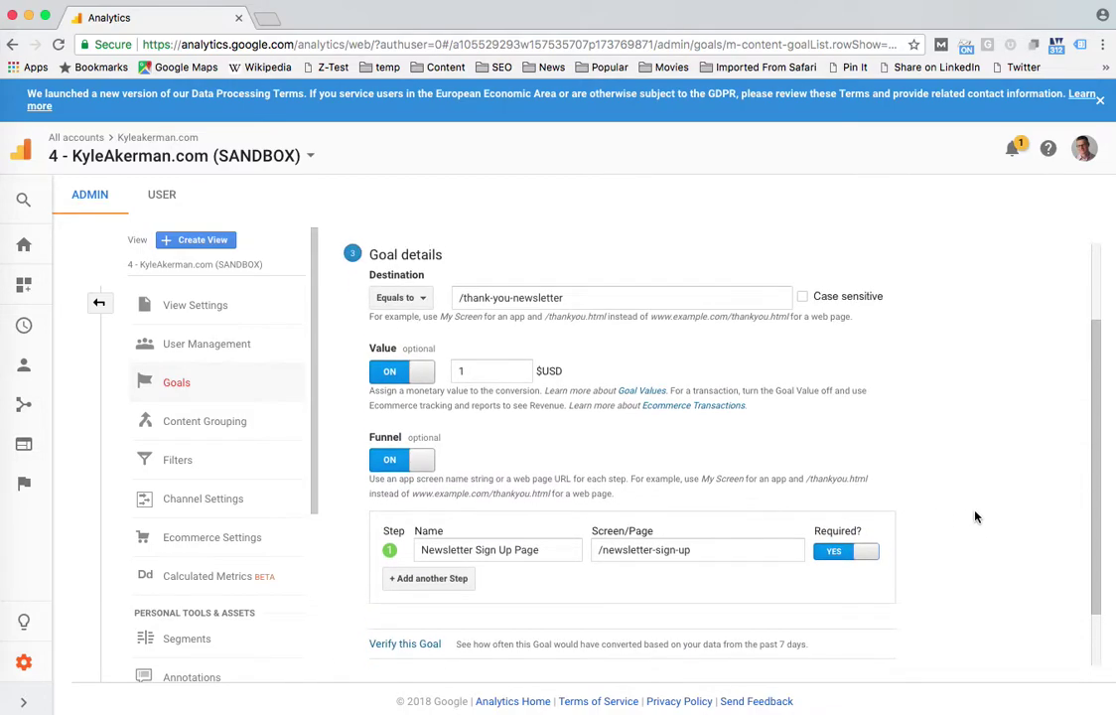
left_click(400, 614)
left_click(398, 612)
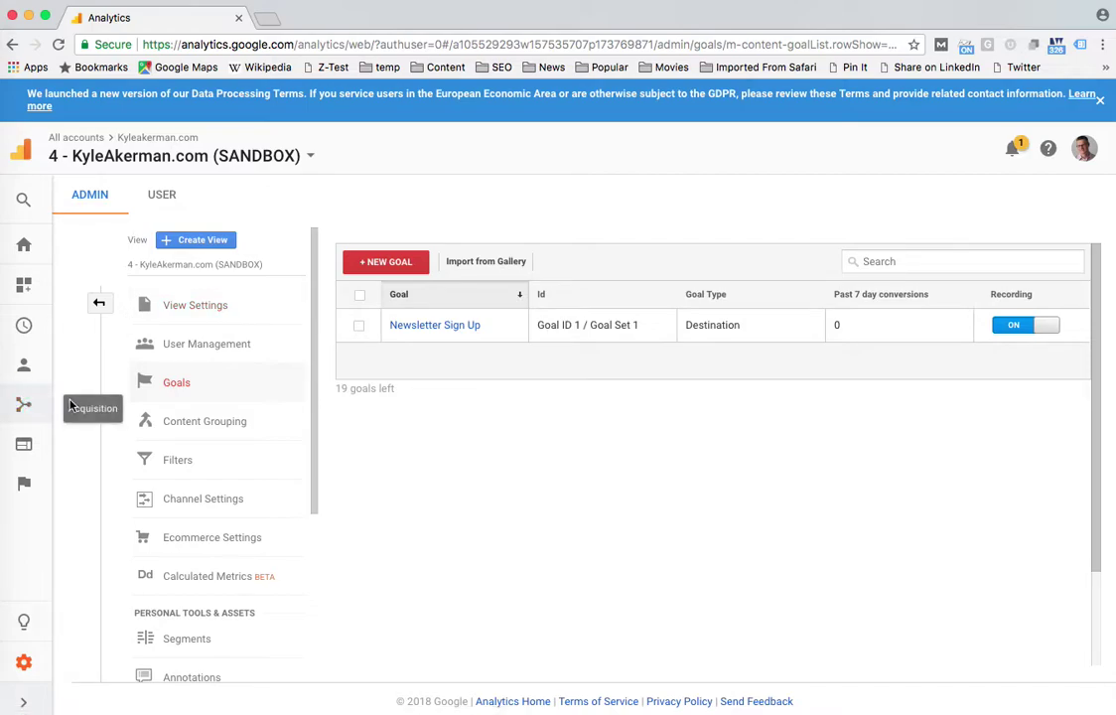
View the Acquisition Channels report and check which goals are selectable for its Conversions columns.
left_click(27, 443)
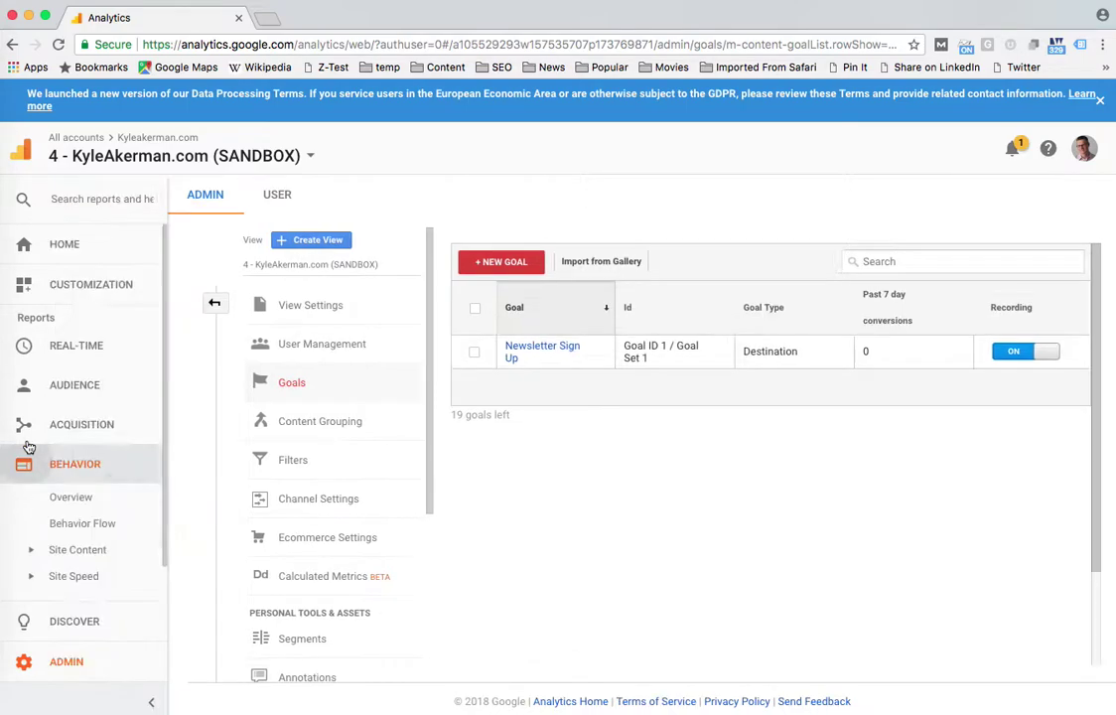
left_click(81, 425)
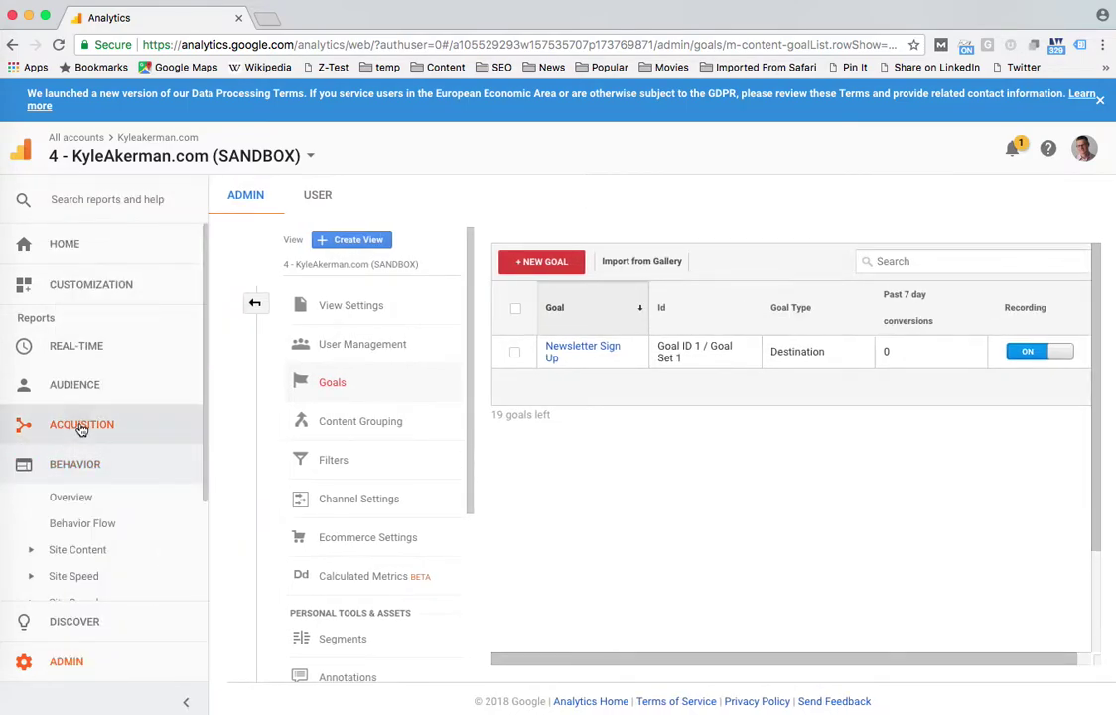
left_click(71, 485)
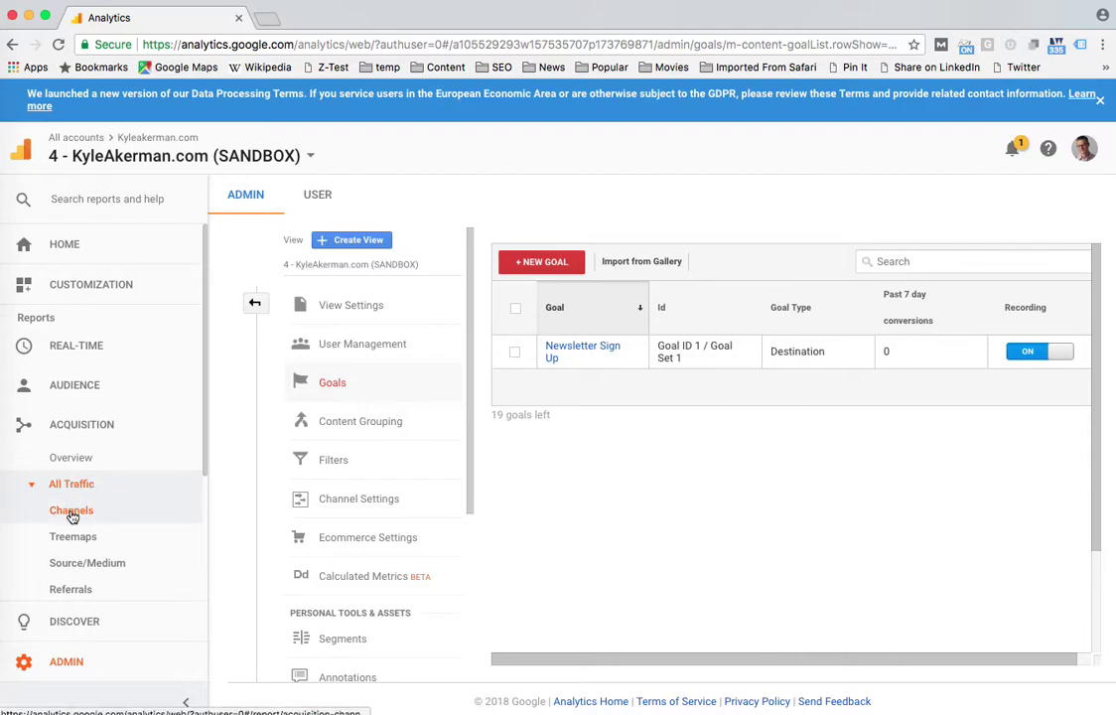
left_click(71, 512)
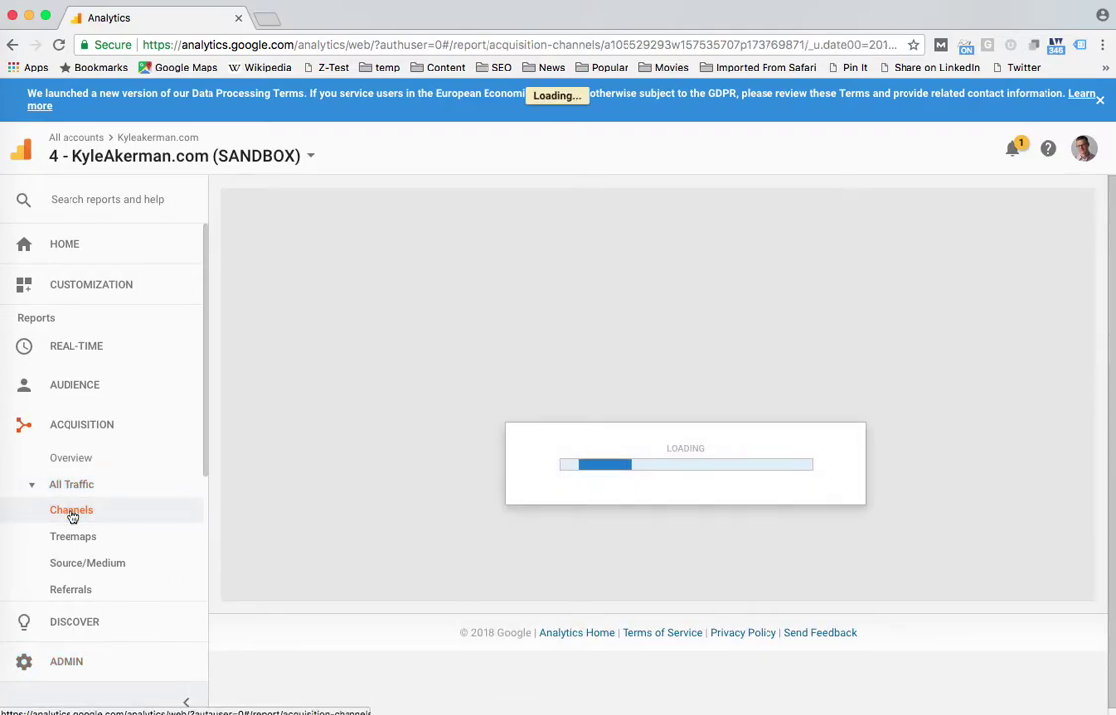
scroll(771, 490, "down", 5)
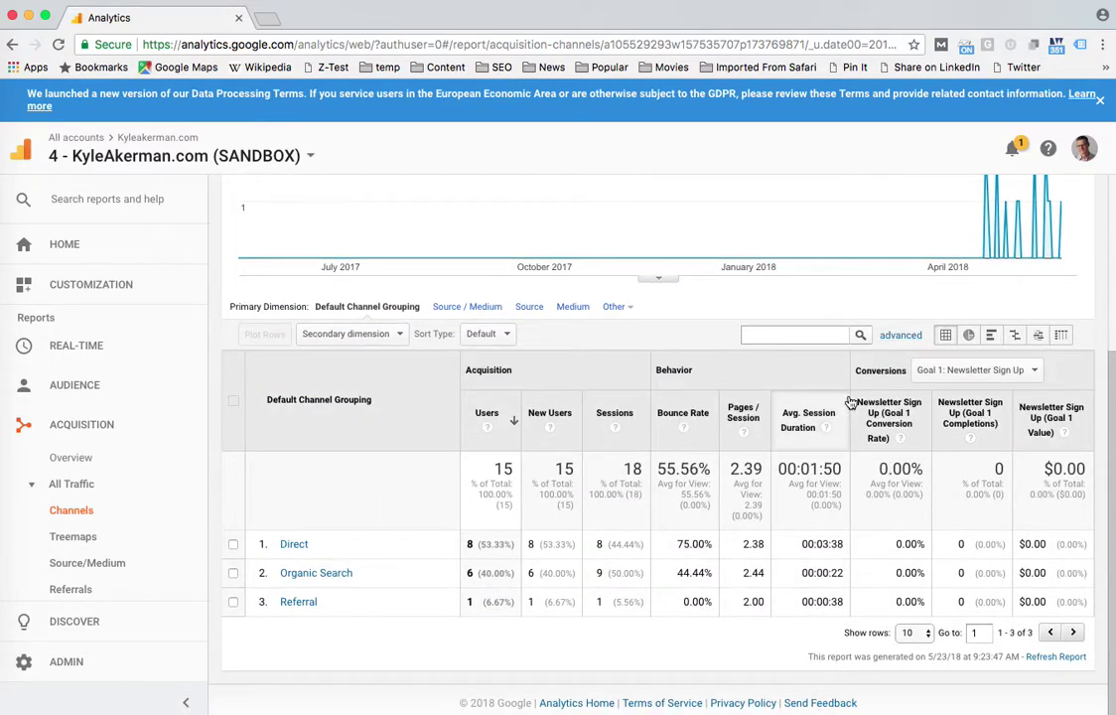
left_click(1034, 373)
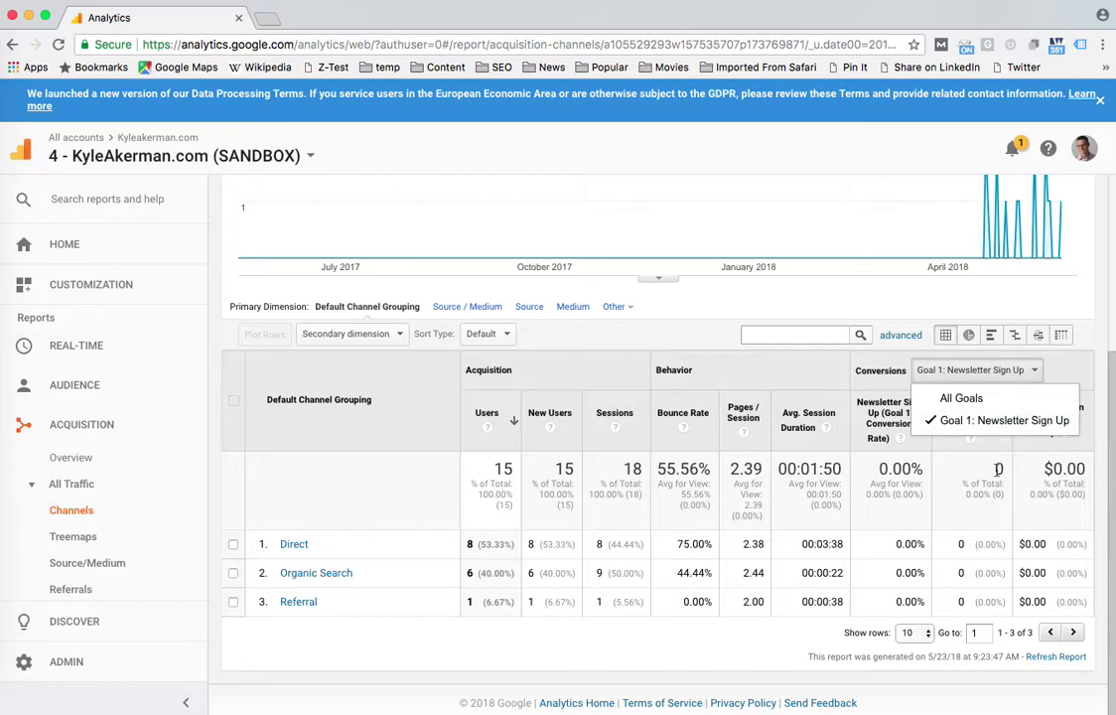
left_click(1064, 296)
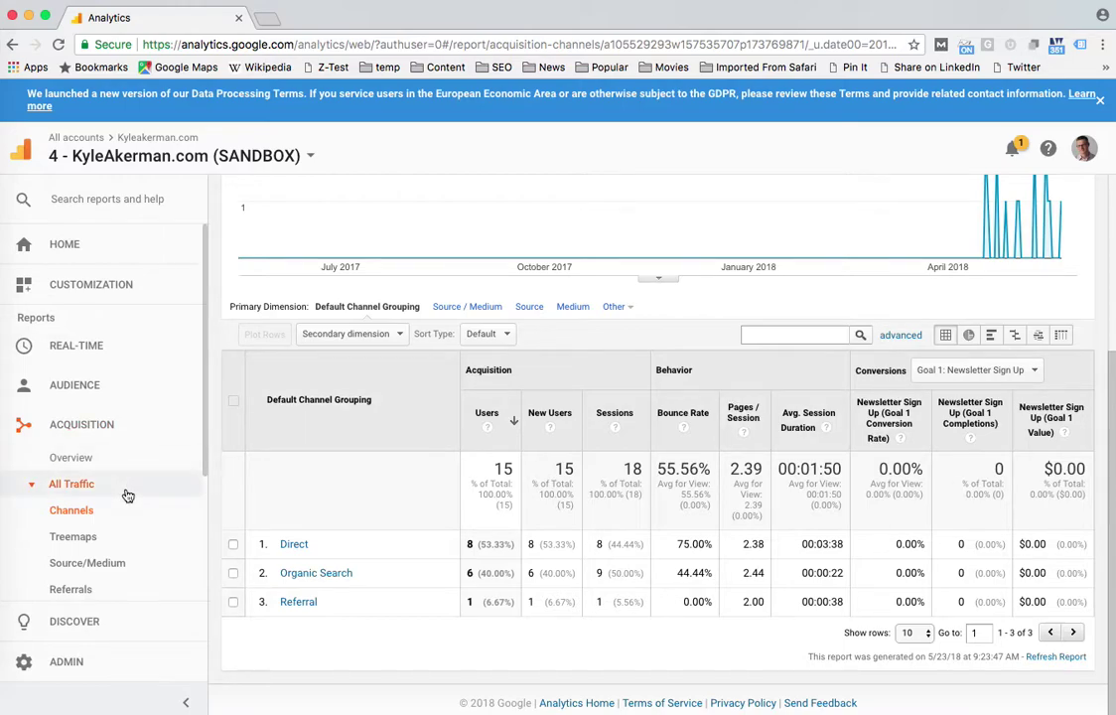
View the Goals Overview report under Conversions to examine the goal completion metrics.
scroll(128, 495, "down", 4)
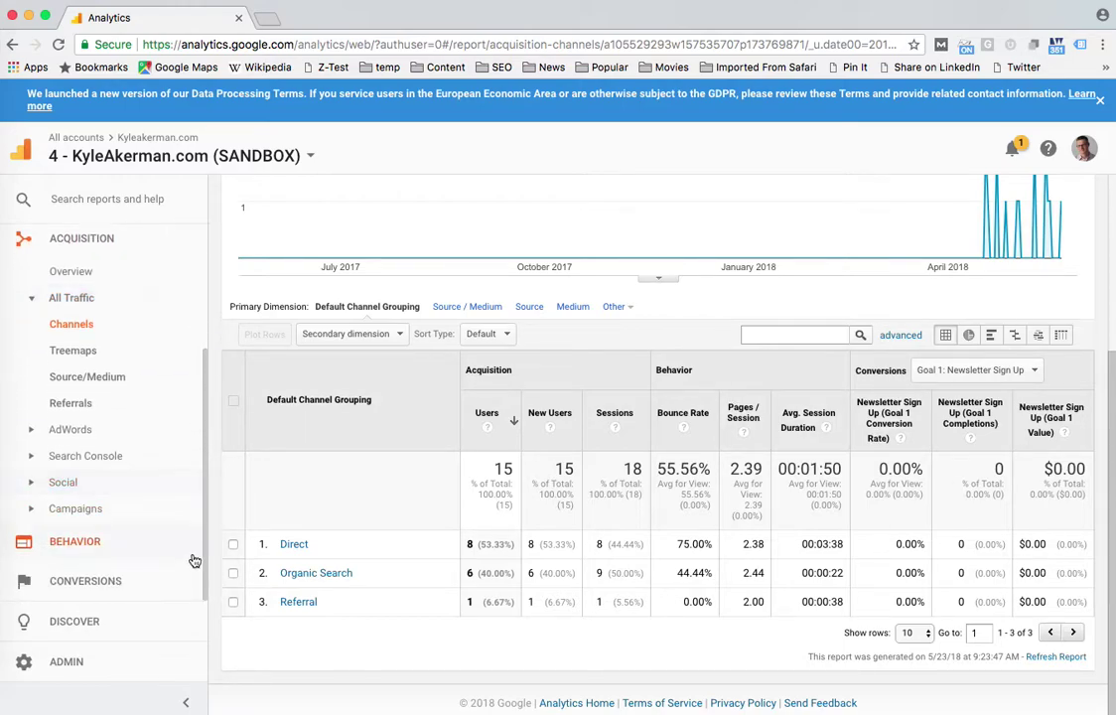
left_click(87, 584)
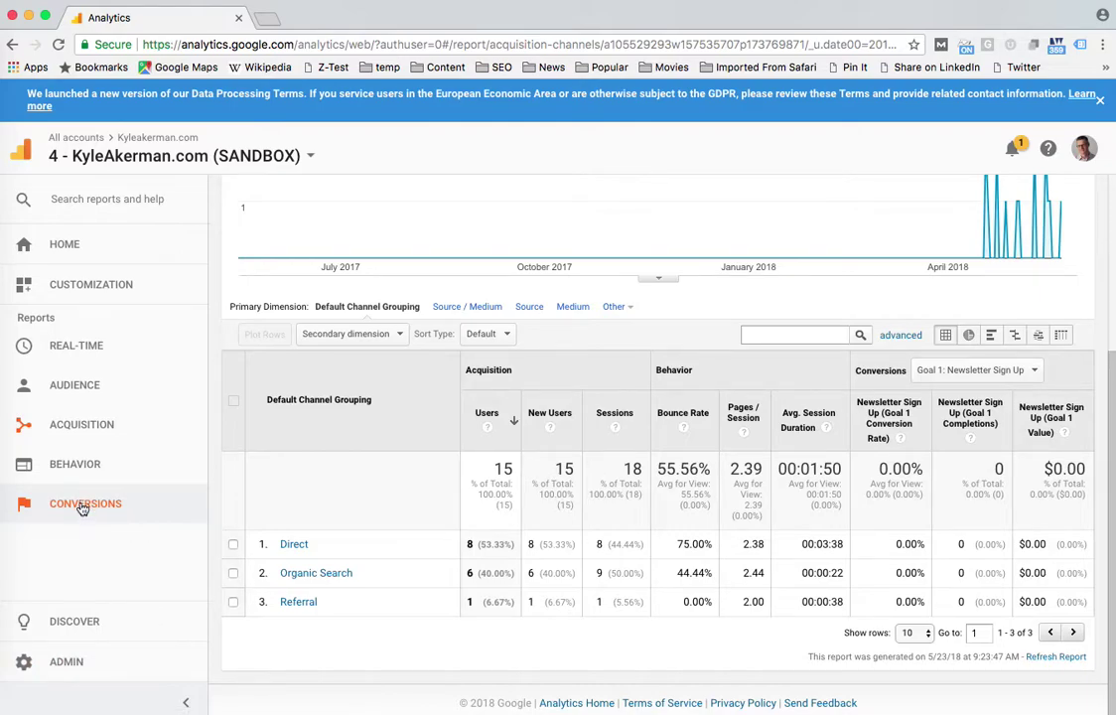
left_click(139, 506)
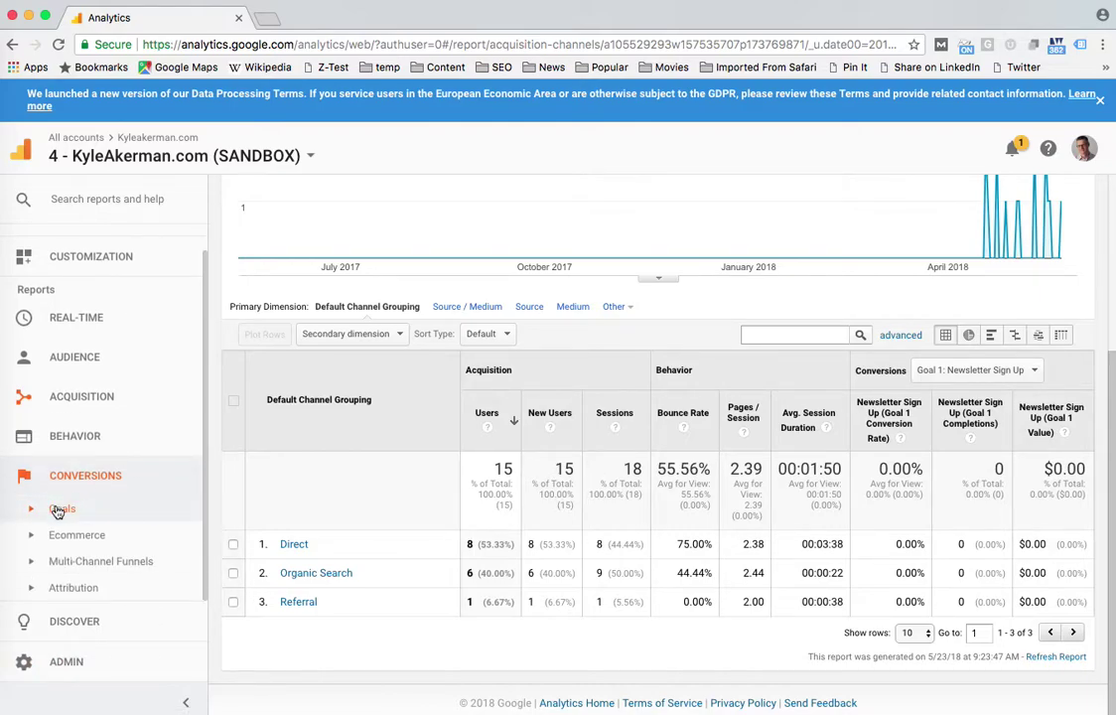
left_click(59, 510)
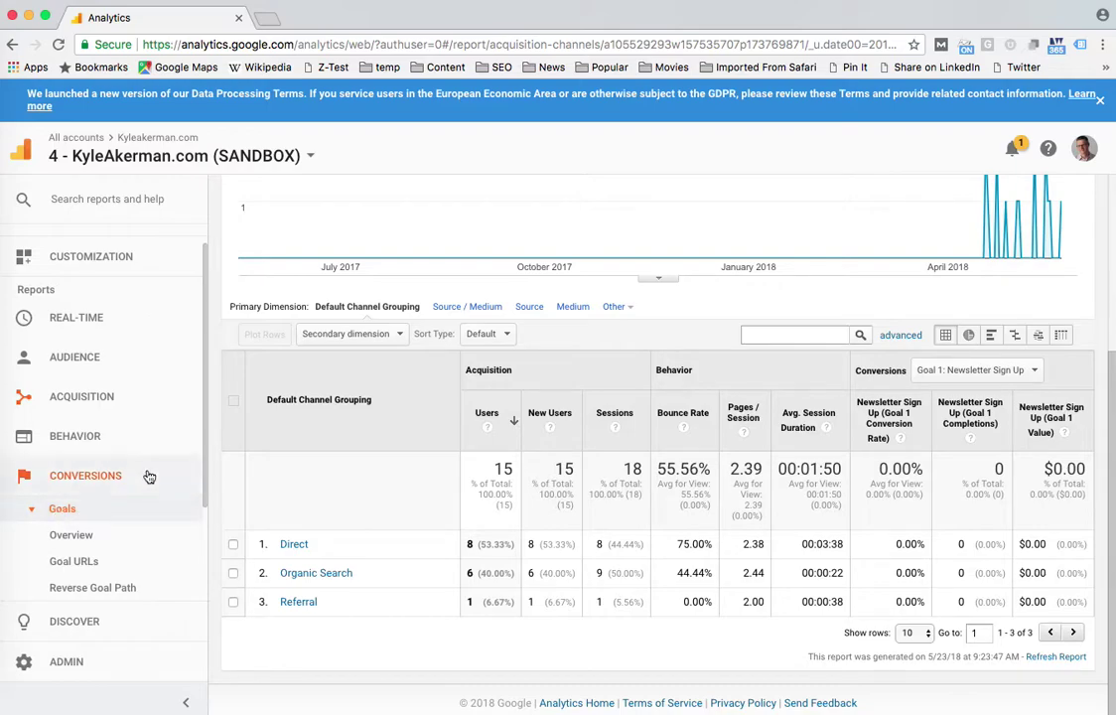
left_click(84, 490)
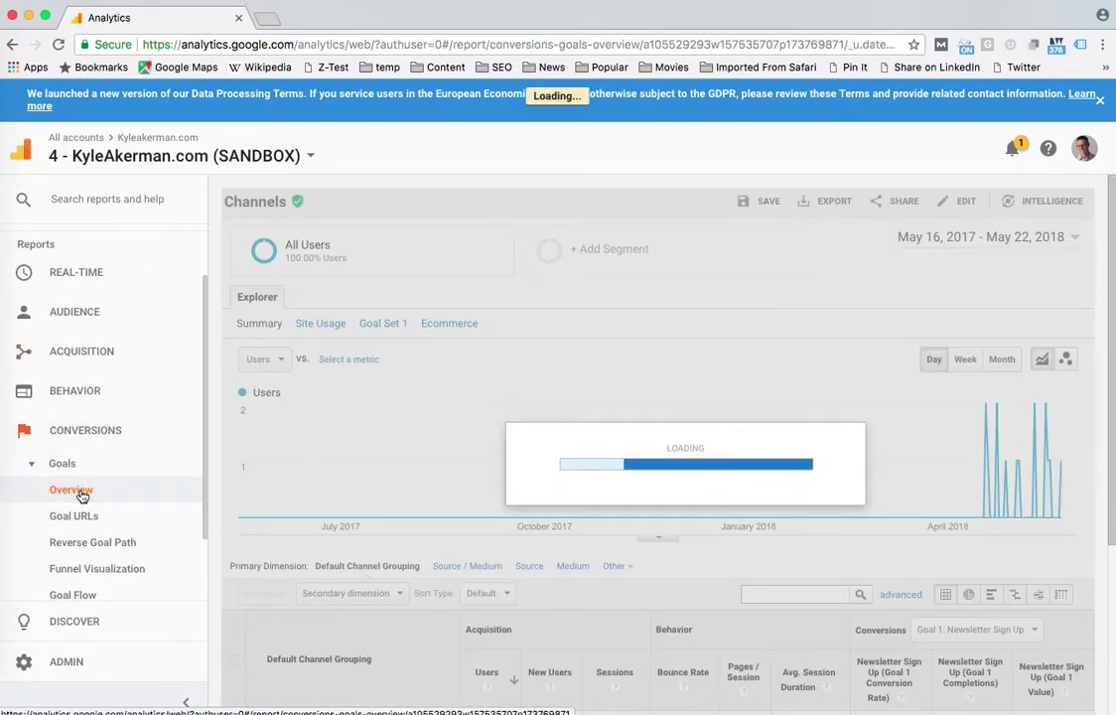
scroll(617, 401, "down", 2)
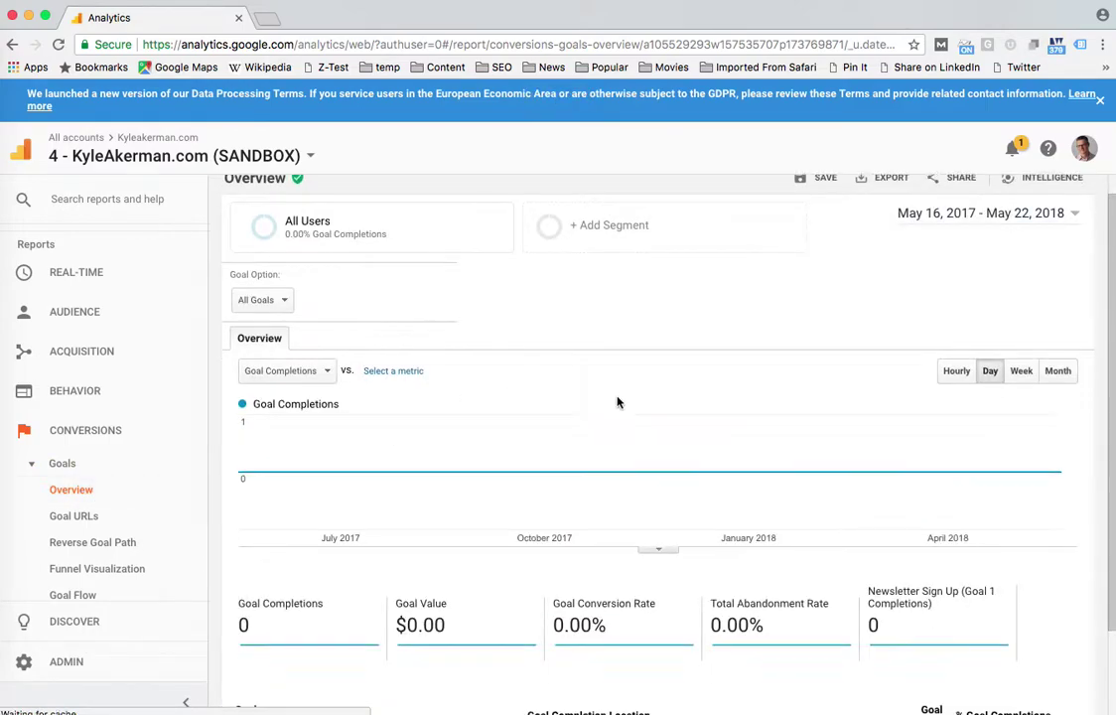
scroll(617, 401, "up", 3)
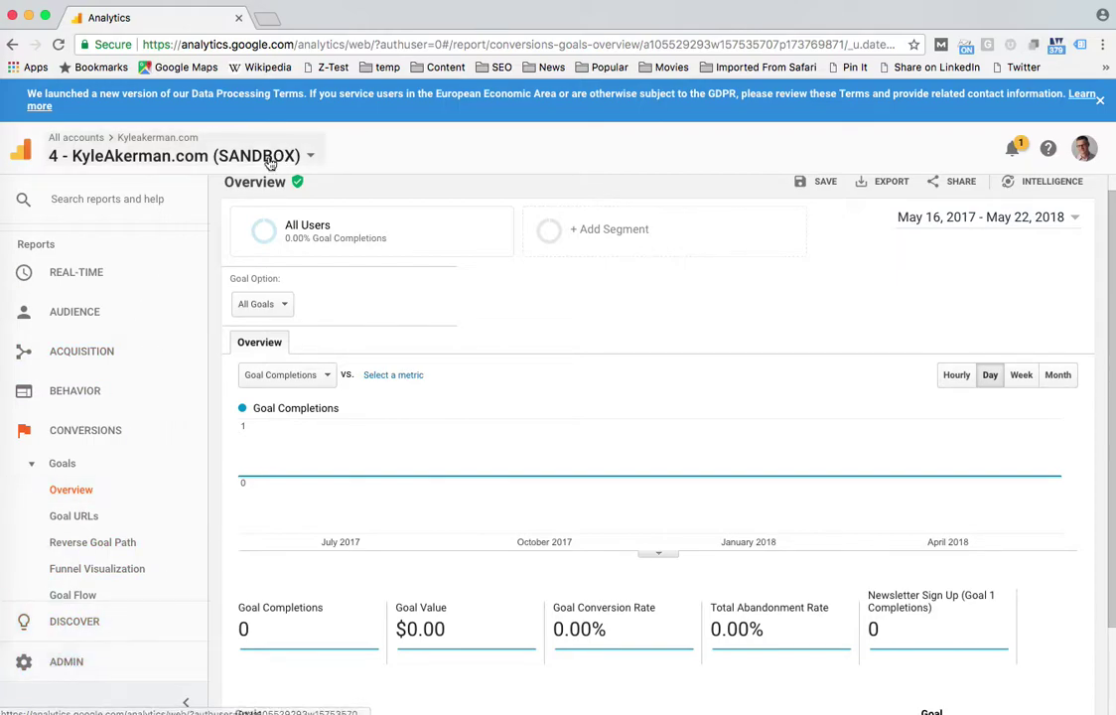
Return to the view's goal list in the admin settings and turn off recording for the Newsletter Sign Up goal.
left_click(67, 663)
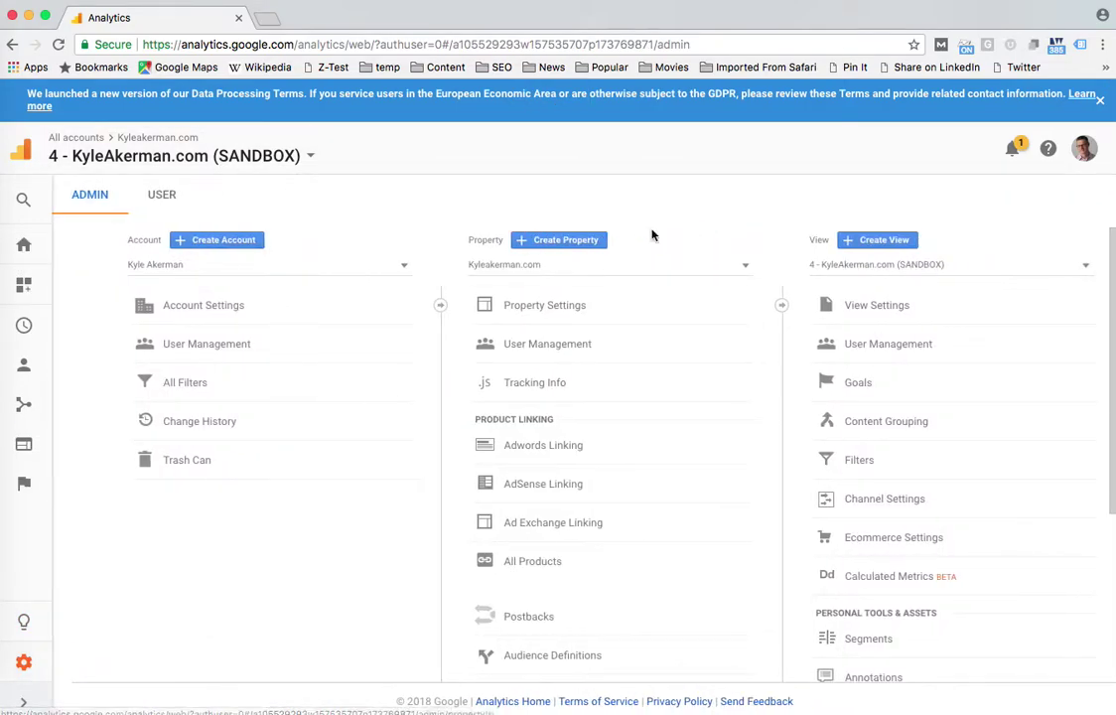
left_click(860, 385)
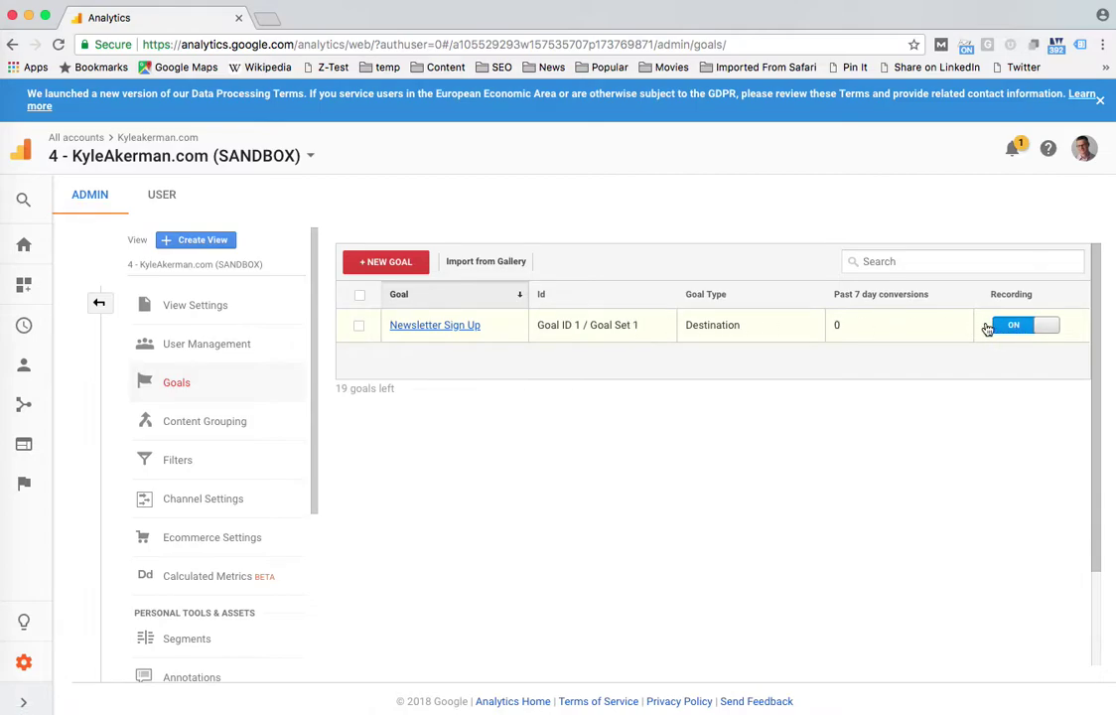
left_click(1021, 328)
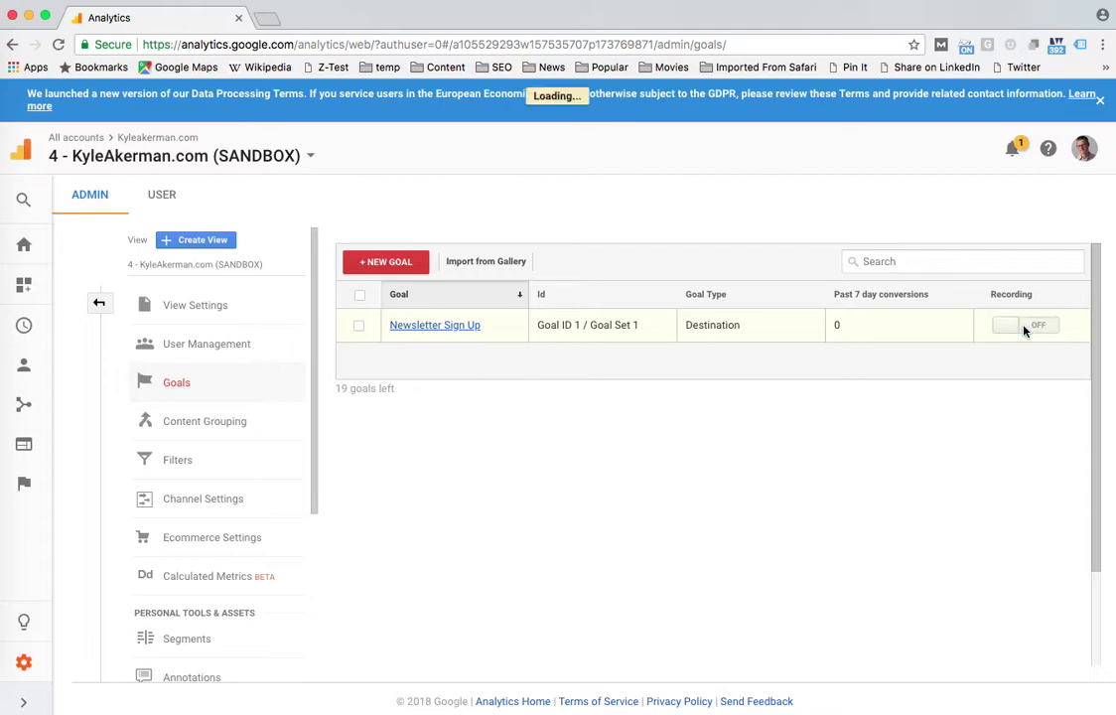